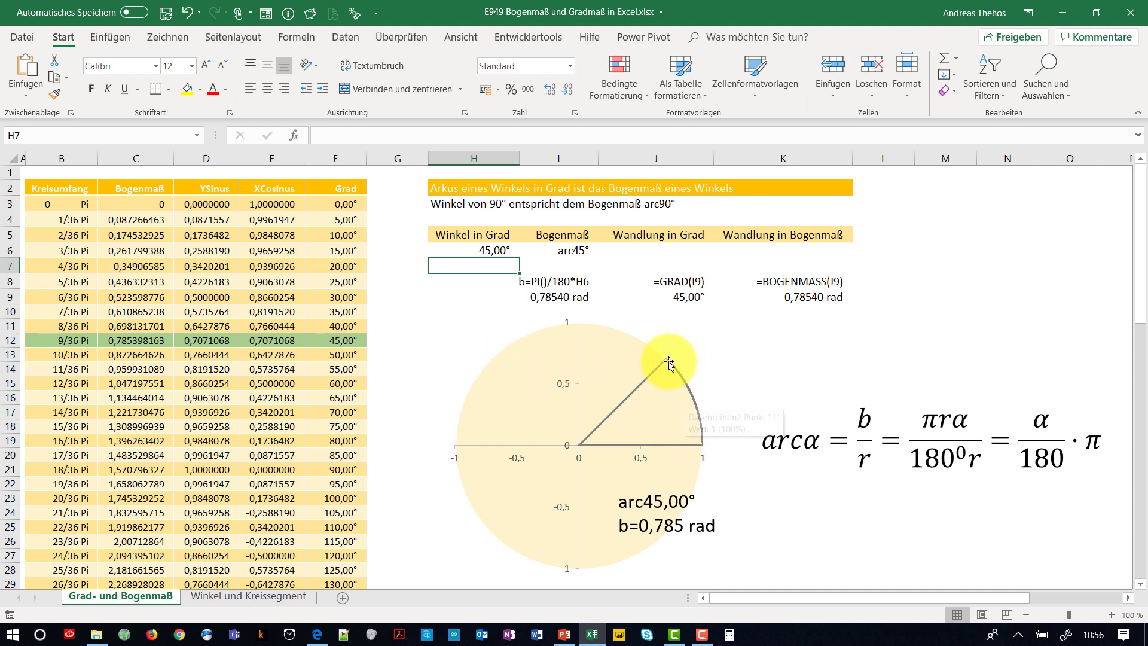
left_click(497, 252)
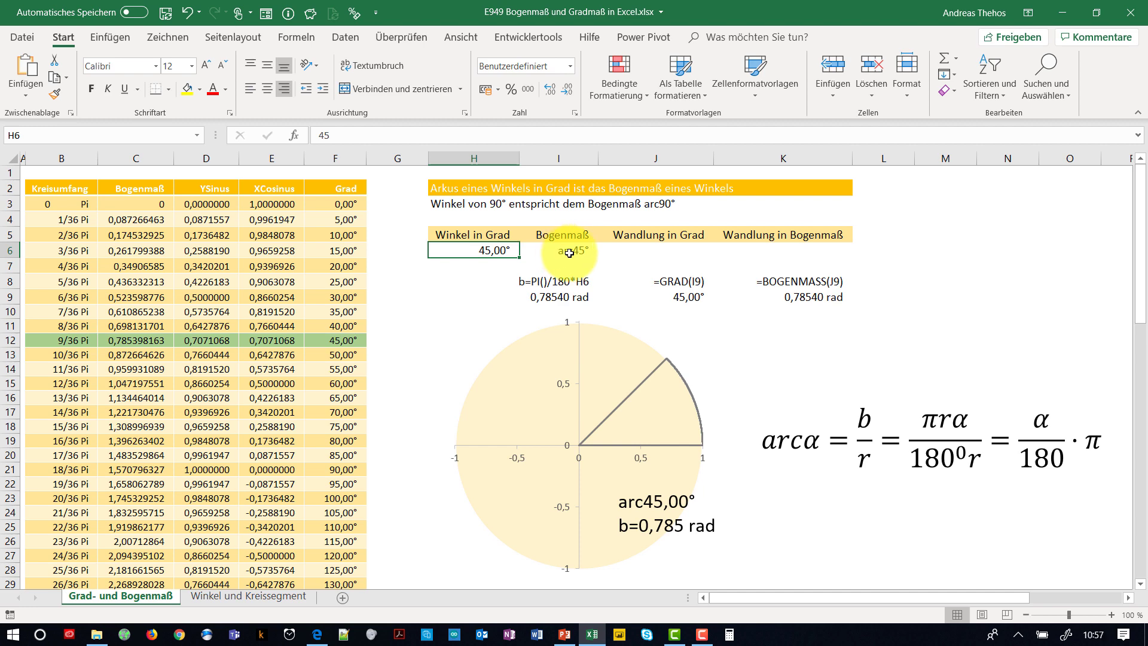
left_click(554, 298)
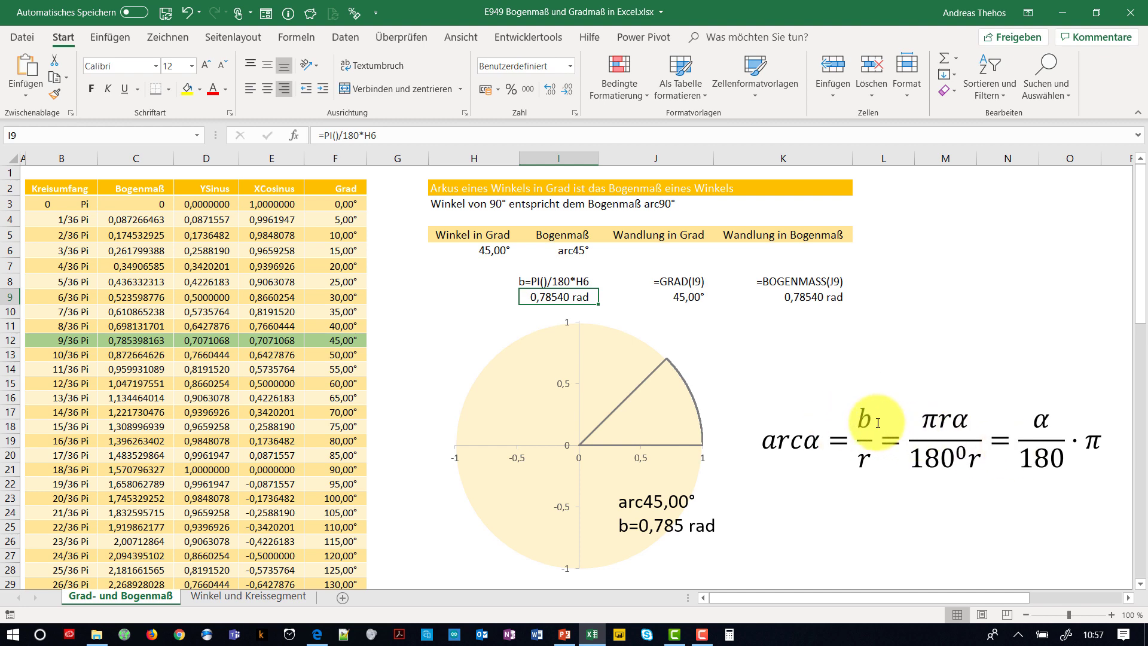
left_click(784, 302)
double_click(774, 297)
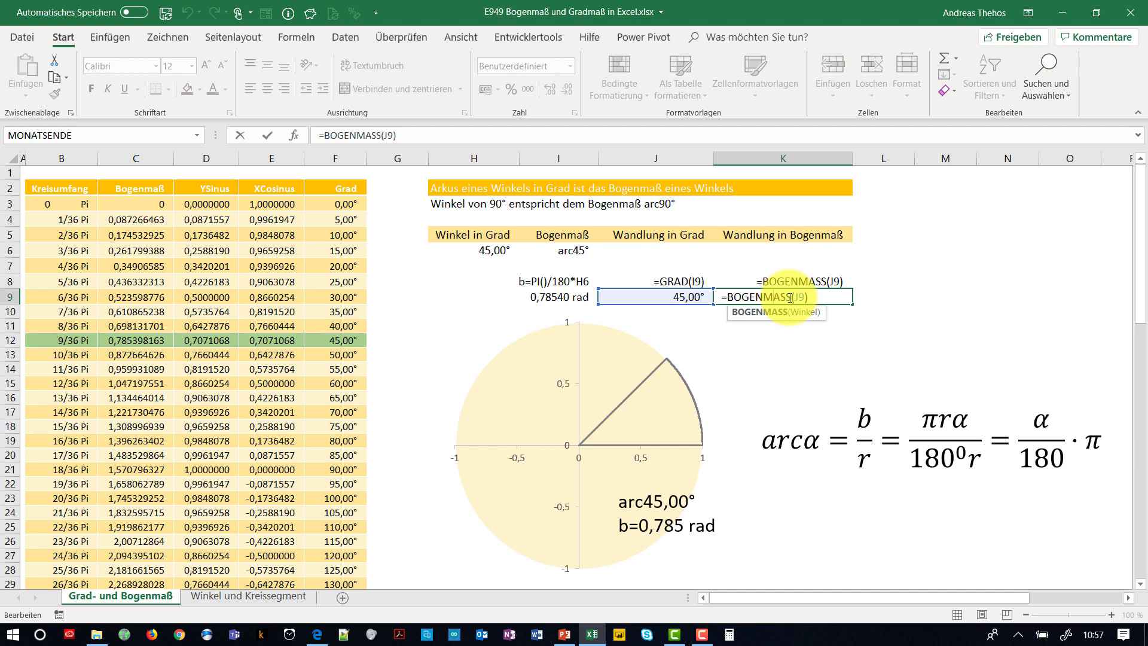
key("Escape")
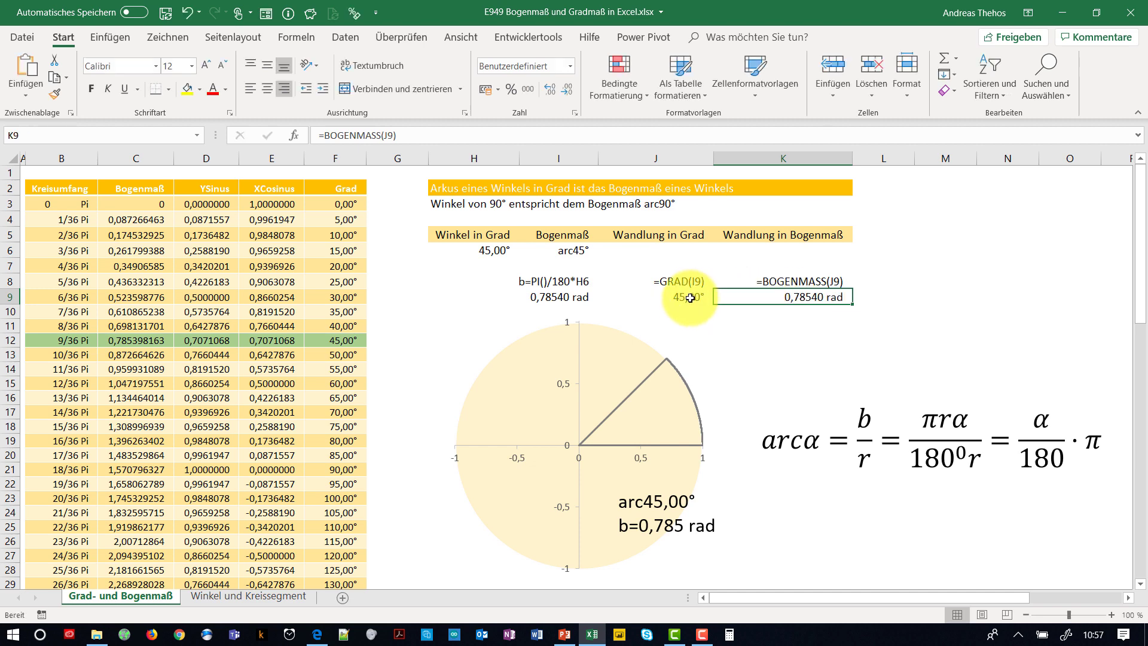
double_click(687, 297)
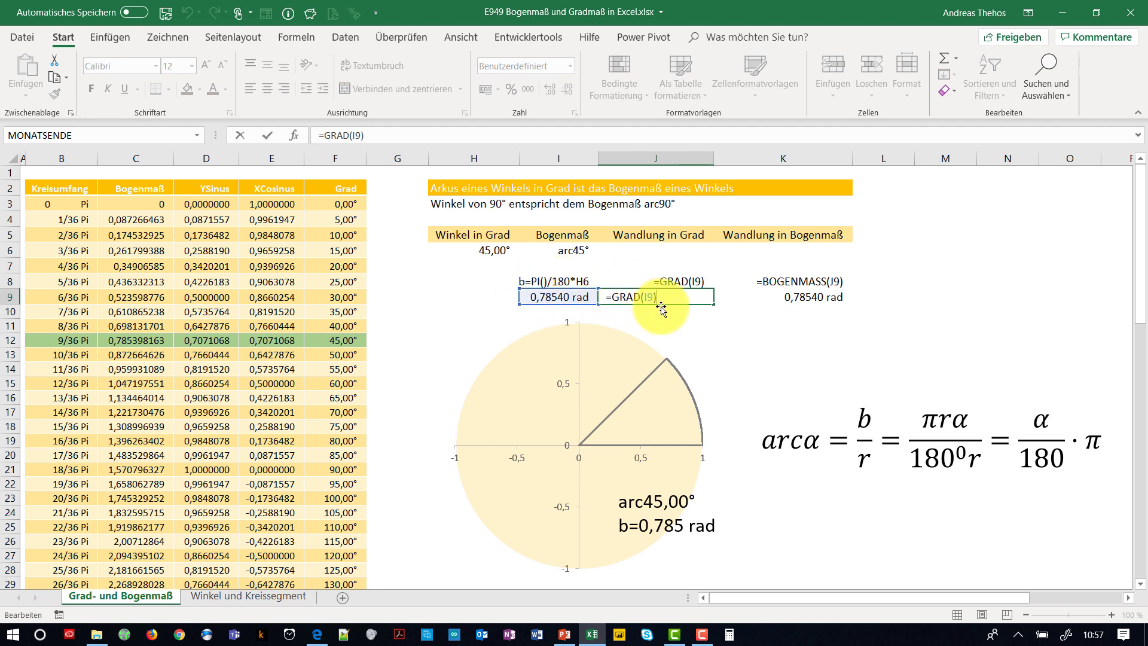
key("Escape")
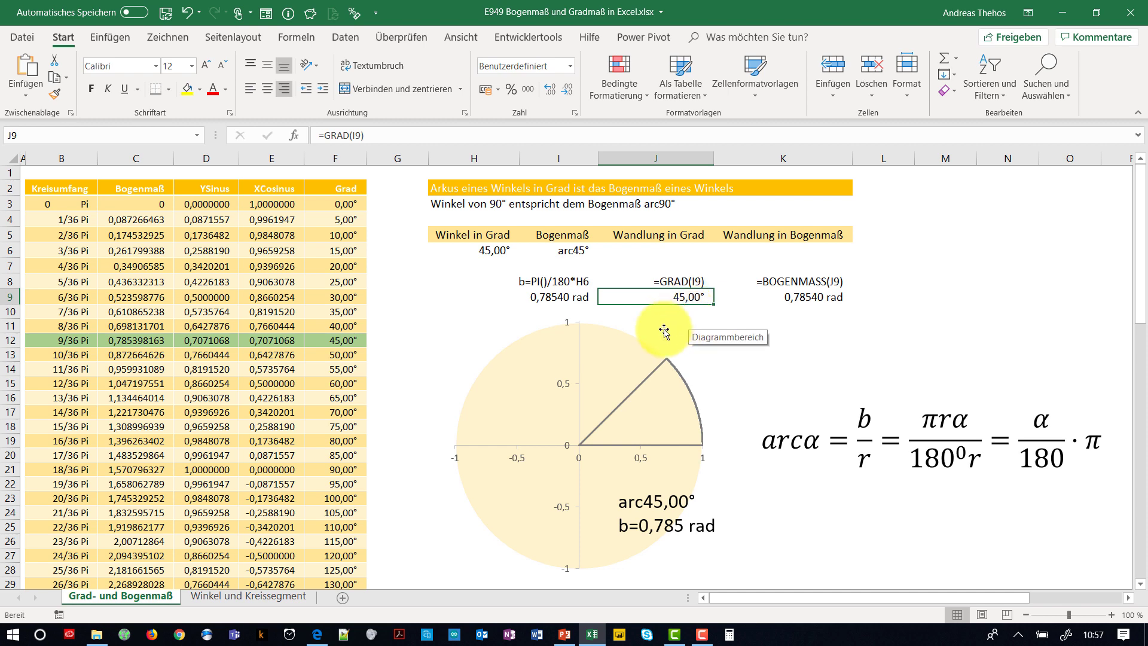
- Enter 360 in H6, then change it to 90 to get 1,57080 rad and a quarter-circle sector
left_click(493, 251)
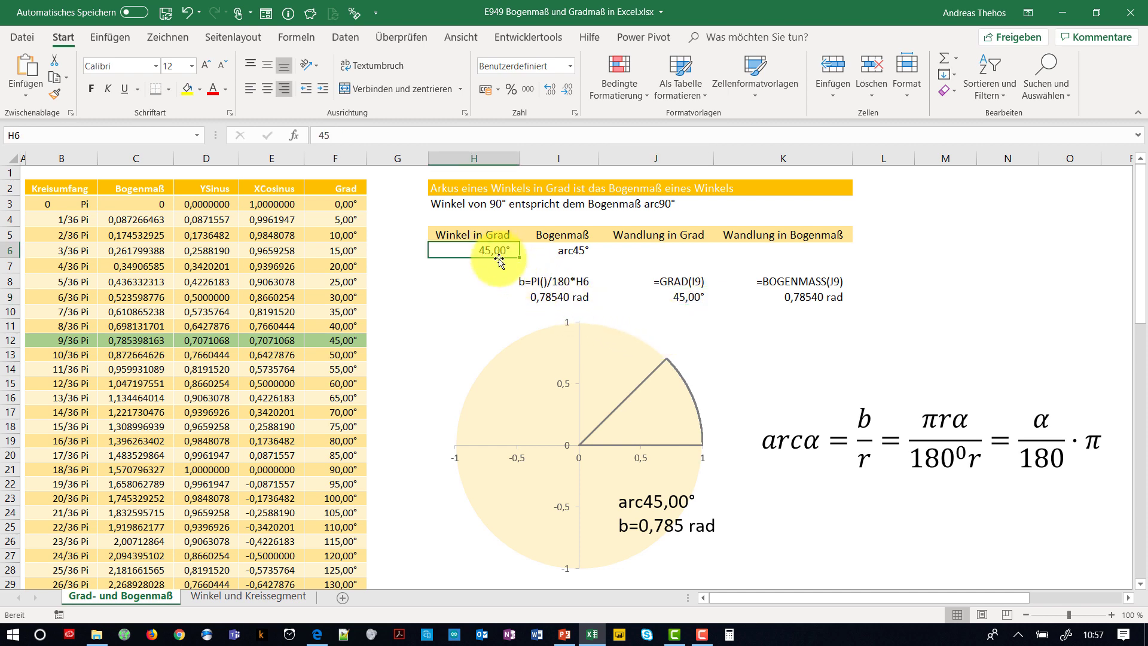
type("0")
key("Delete")
type("360")
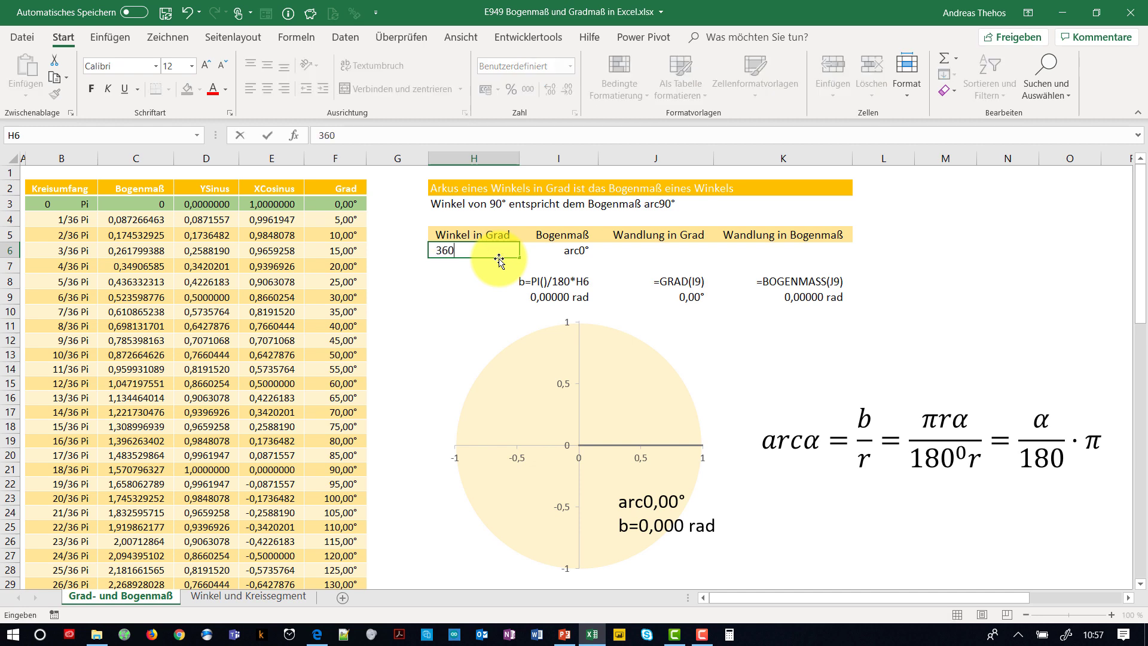
key("Return")
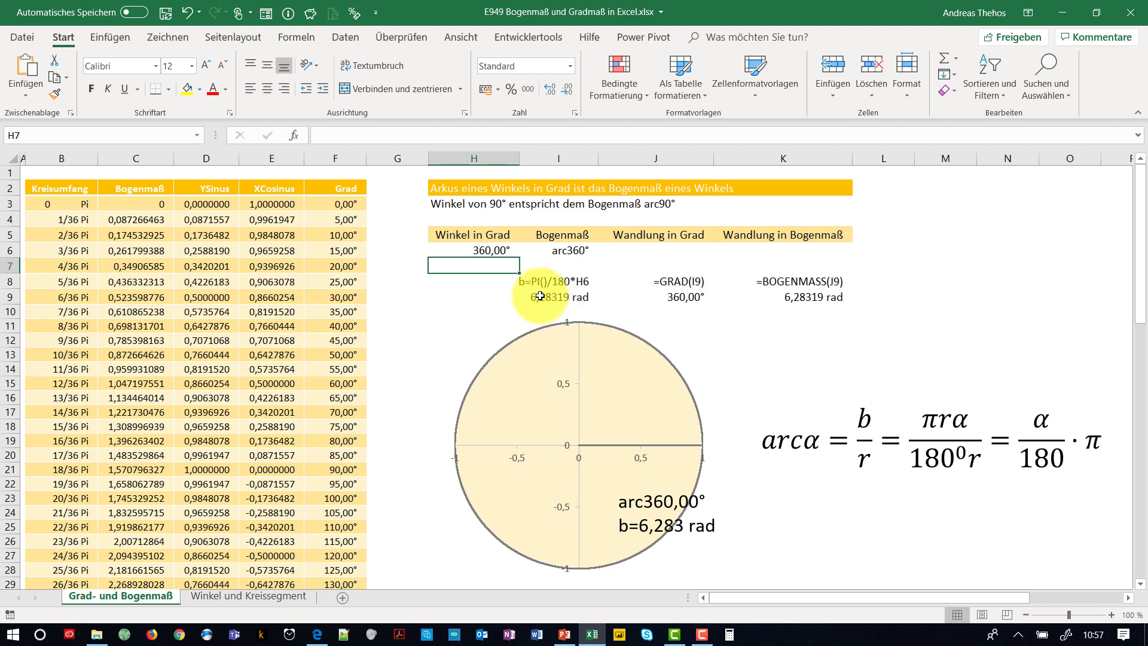
left_click(492, 251)
type("9")
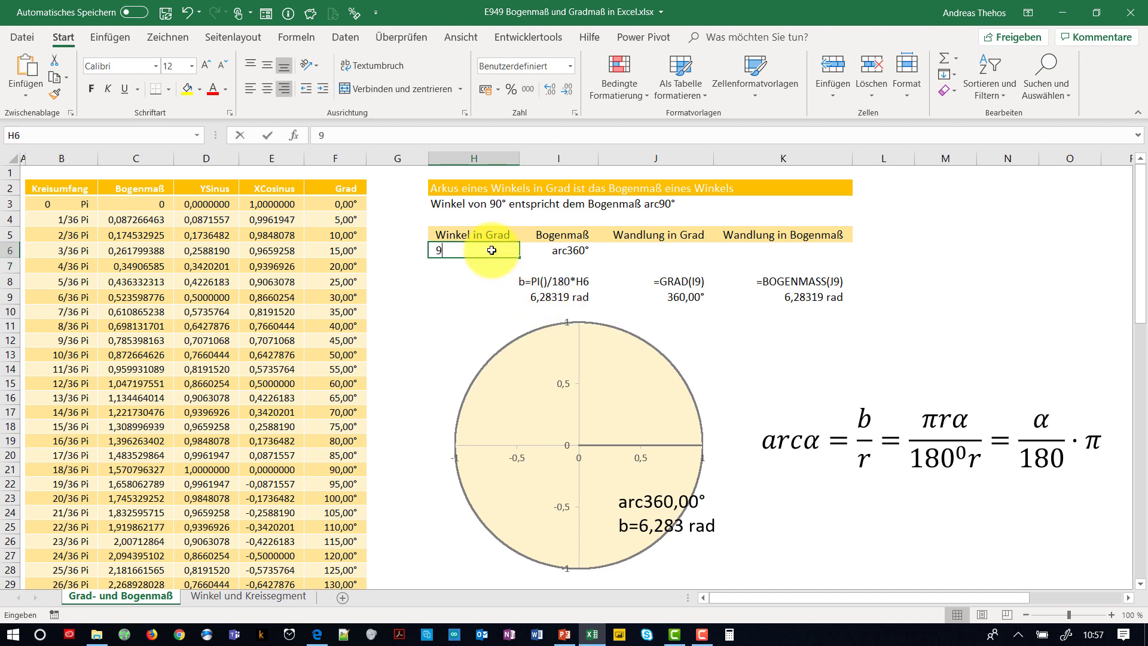
type("0")
key("Return")
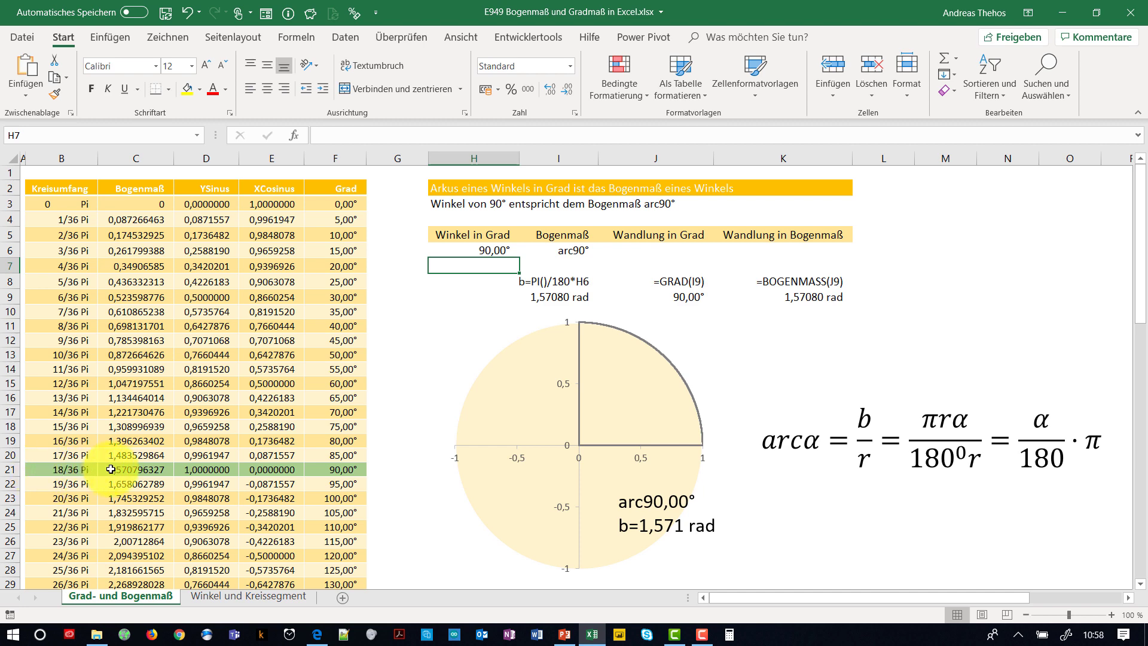
left_click(129, 471)
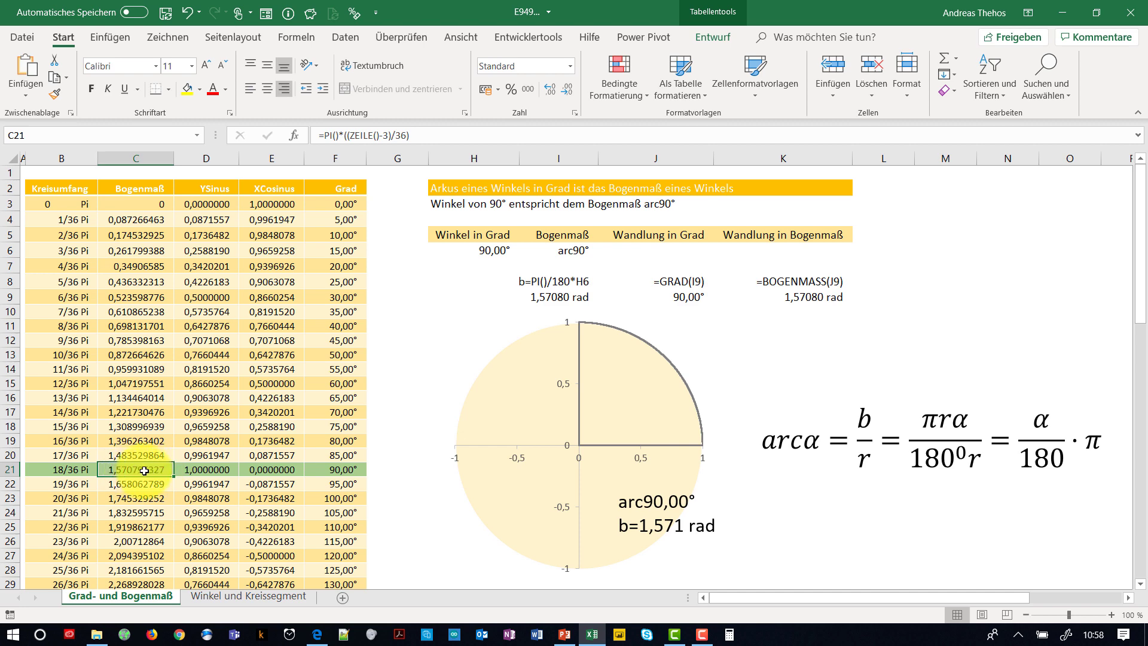
left_click(213, 469)
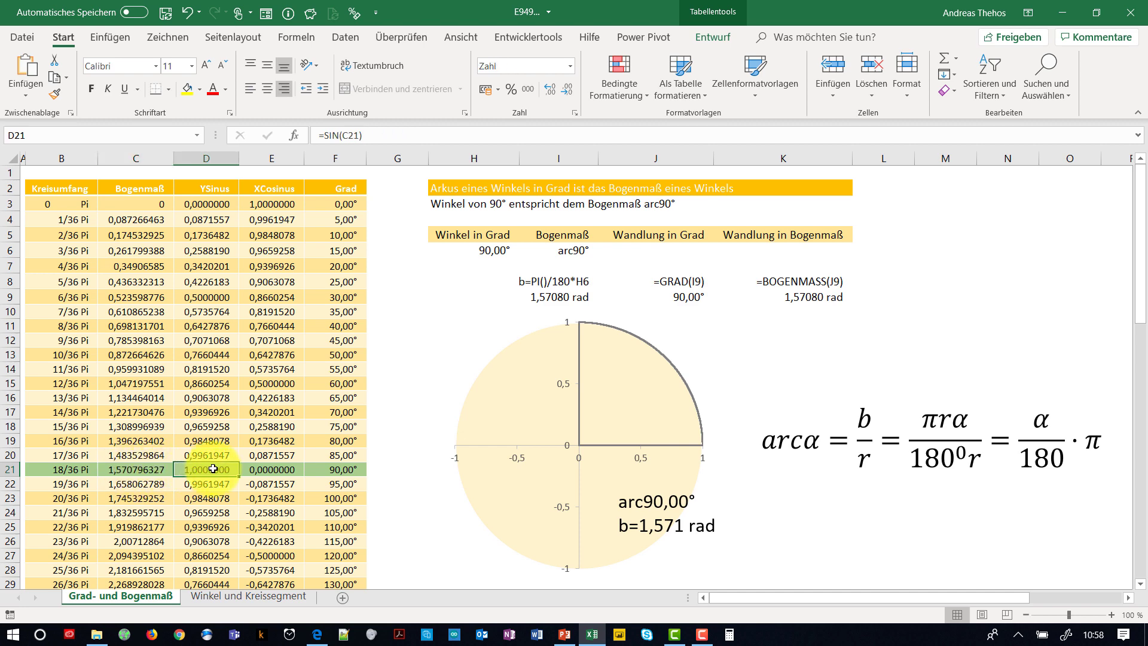
double_click(206, 469)
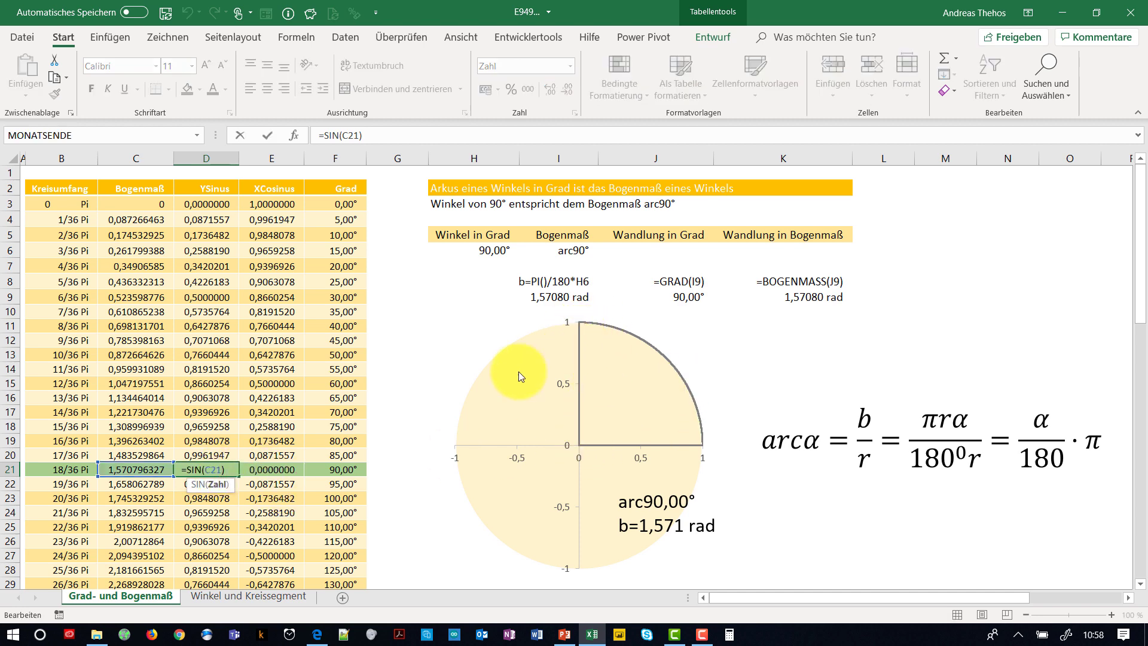
key("Escape")
left_click(267, 471)
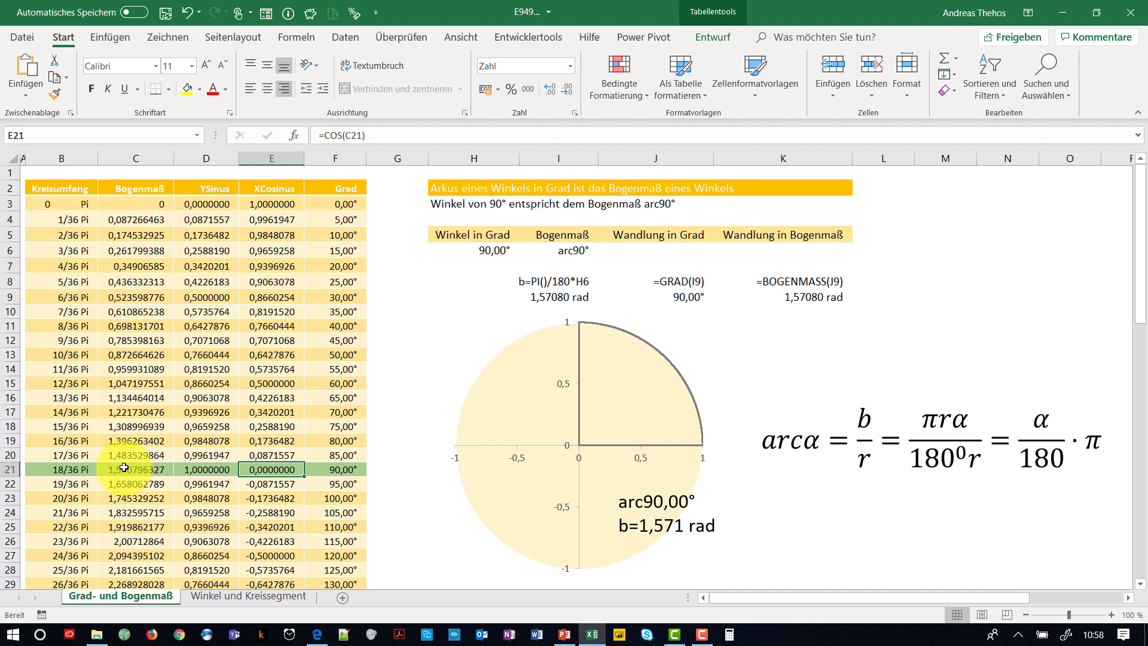
double_click(197, 470)
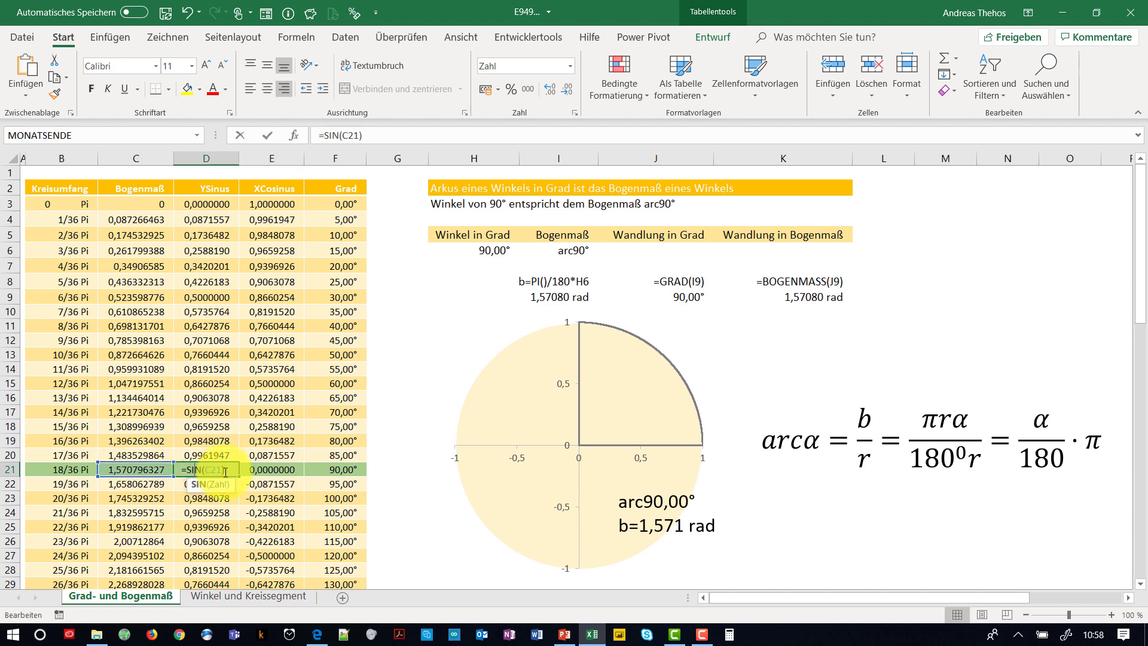
double_click(273, 470)
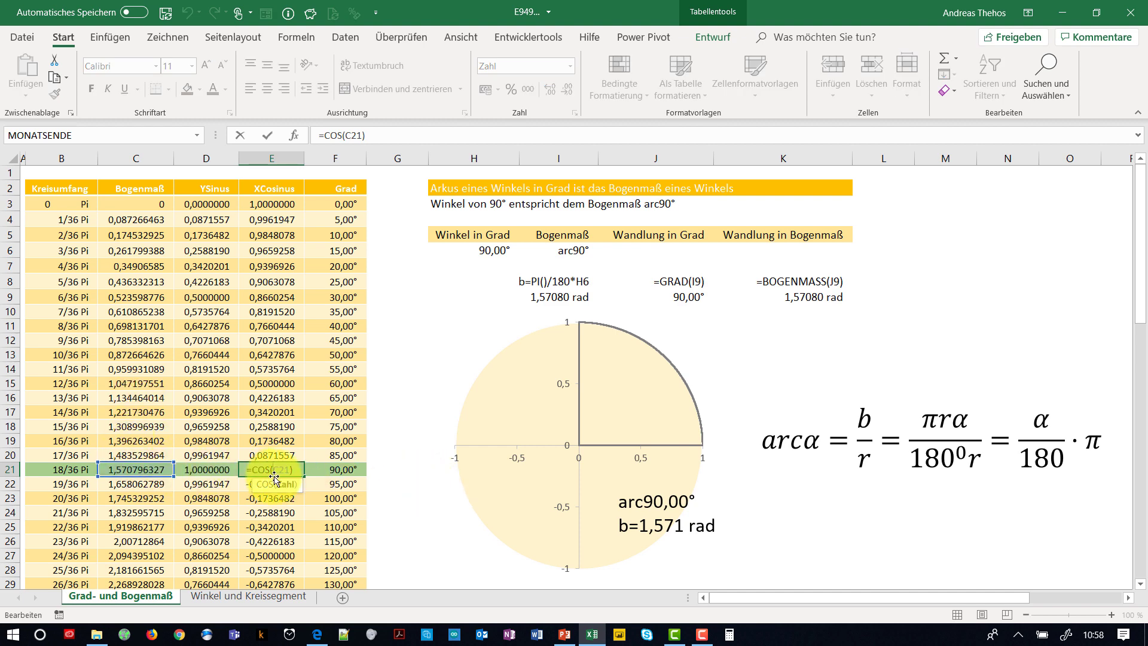
left_click(338, 474)
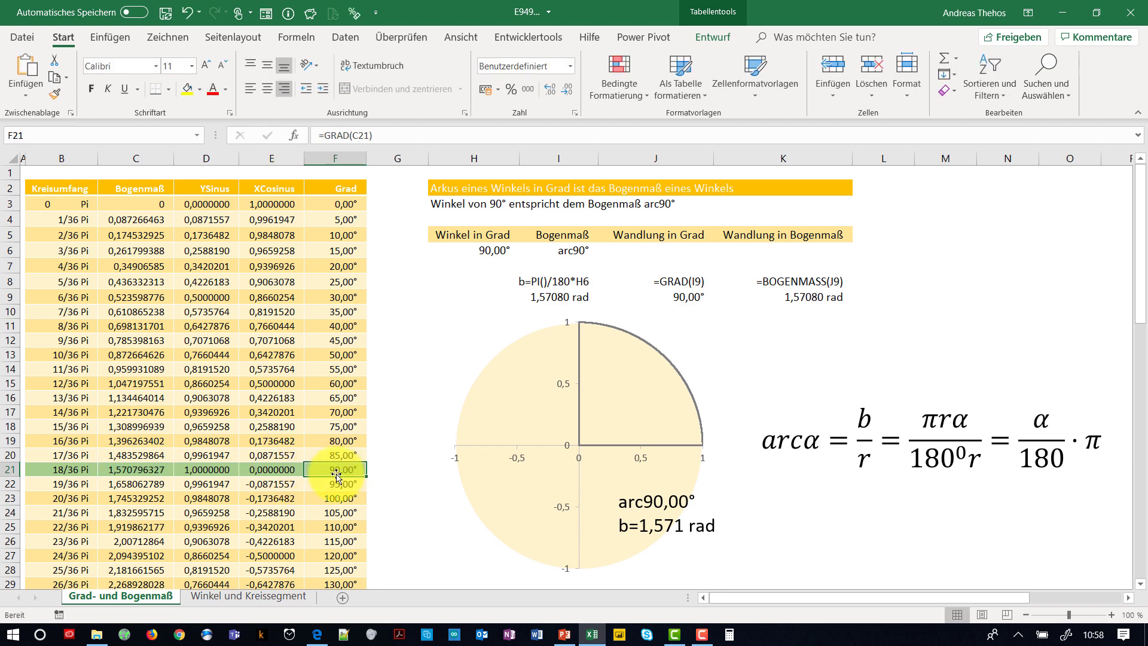
key("ctrl+Down")
key("ctrl+Up")
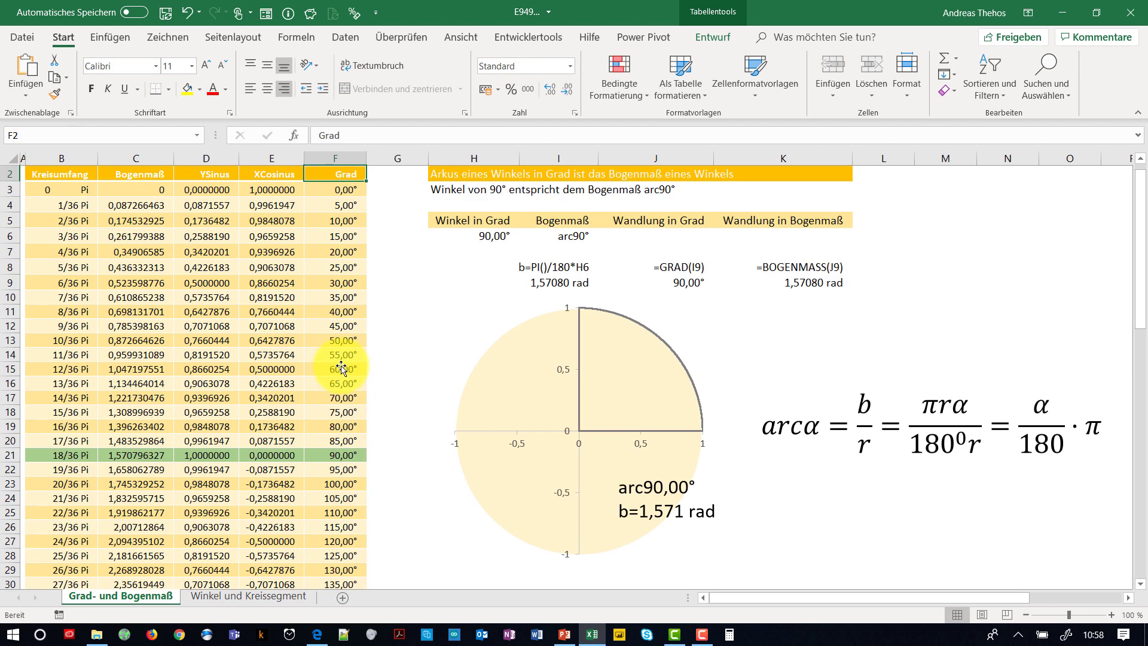
left_click(328, 455)
double_click(328, 455)
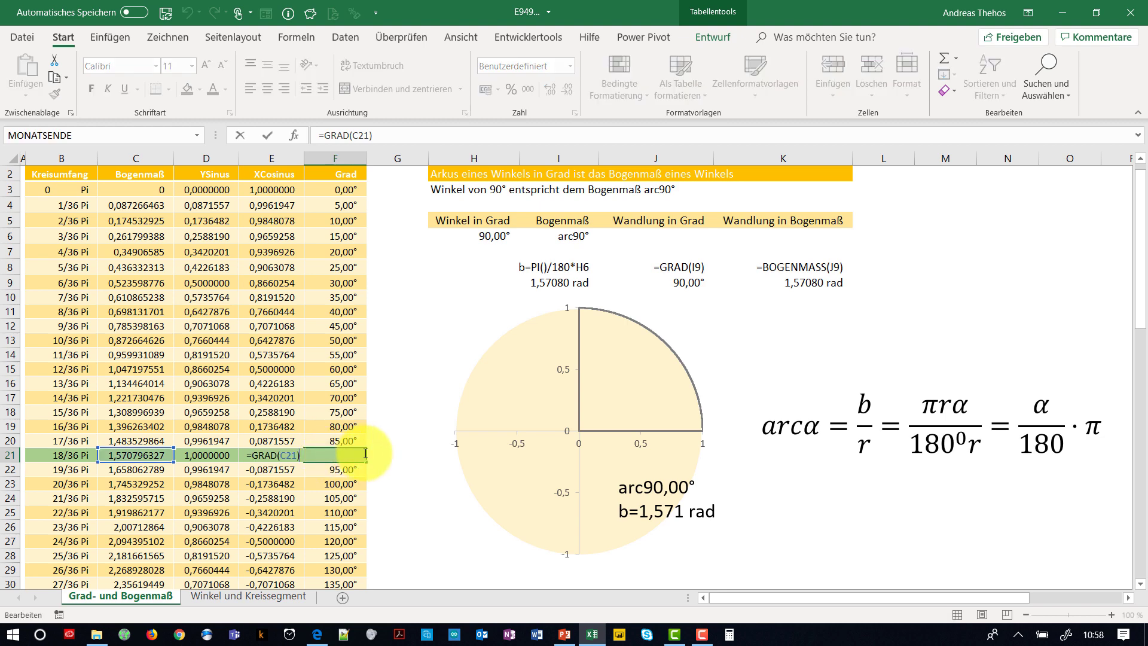
key("Escape")
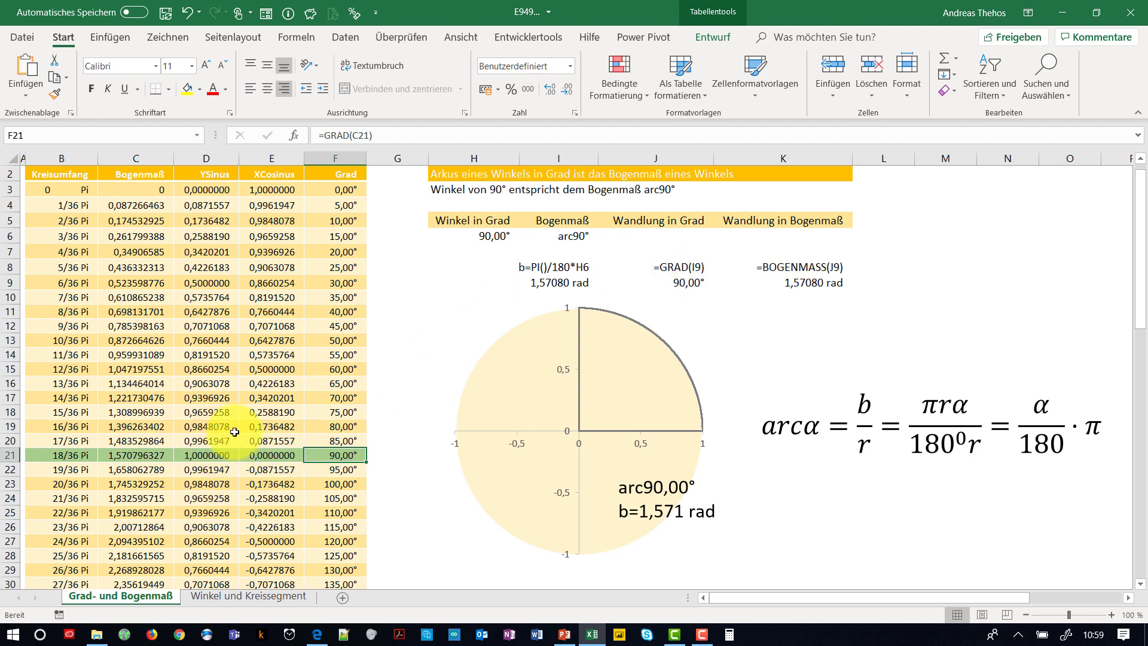
scroll(437, 421, "up", 1)
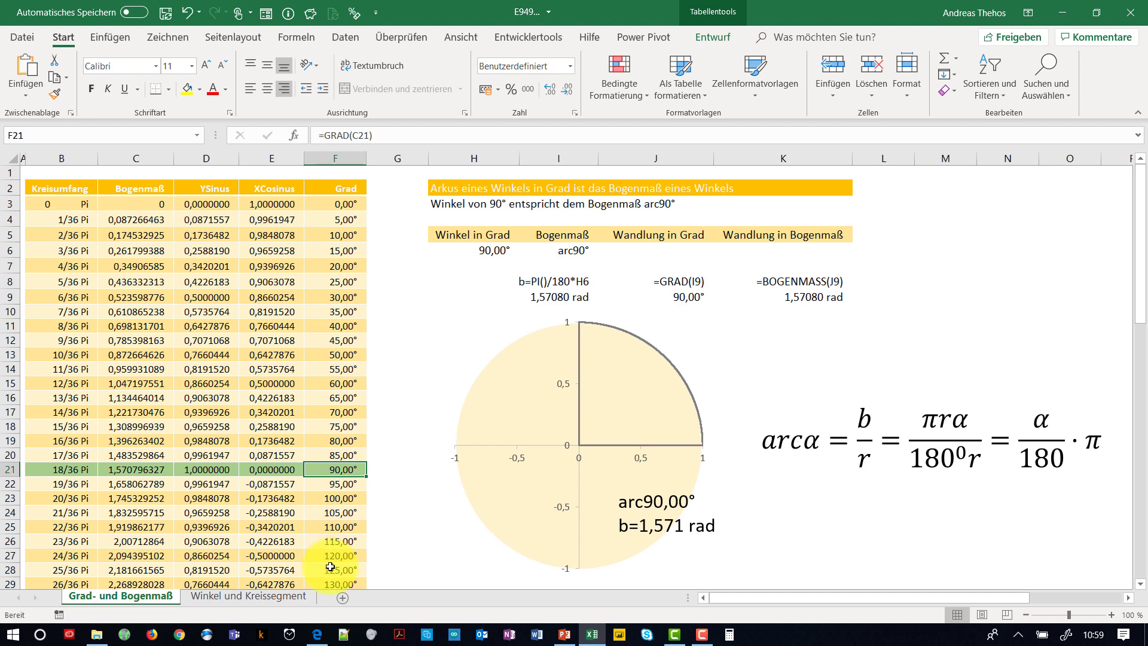
- In Google's unit converter, choose Flächenwinkel and enter 180 Grad to get 3,14159 Radiant
left_click(317, 634)
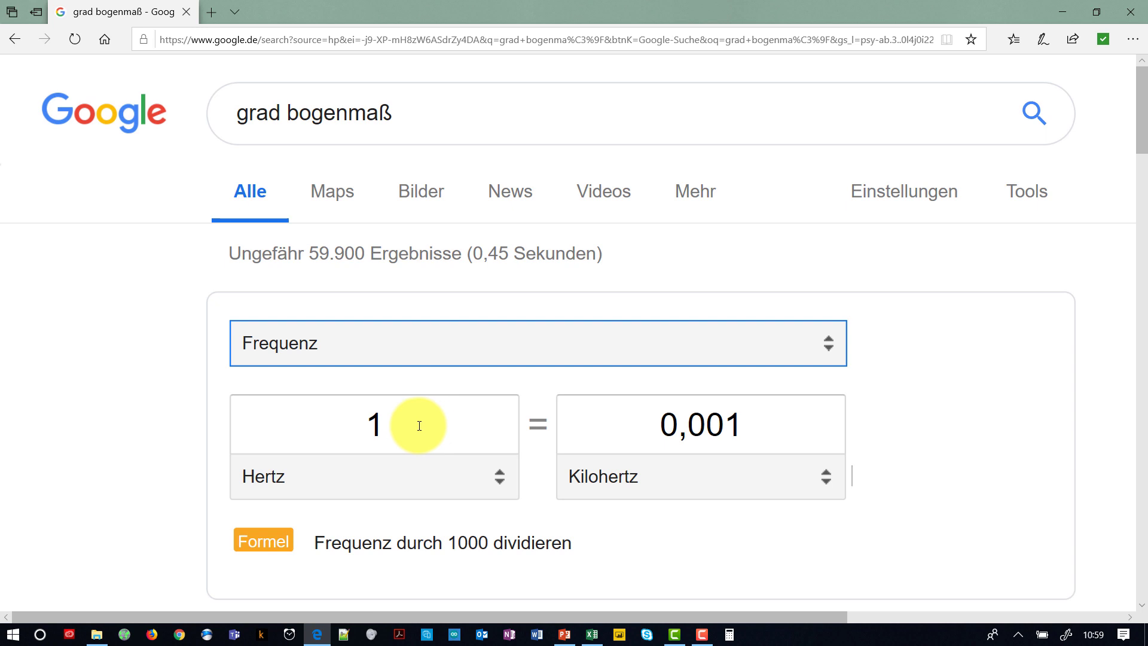
left_click(504, 472)
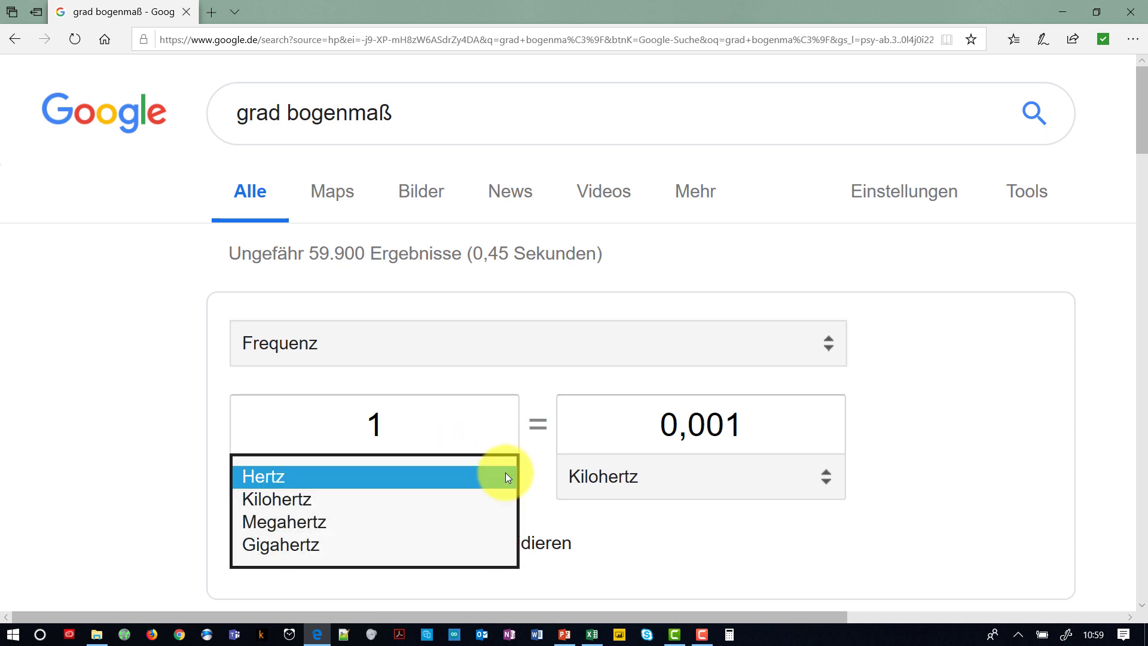
left_click(491, 347)
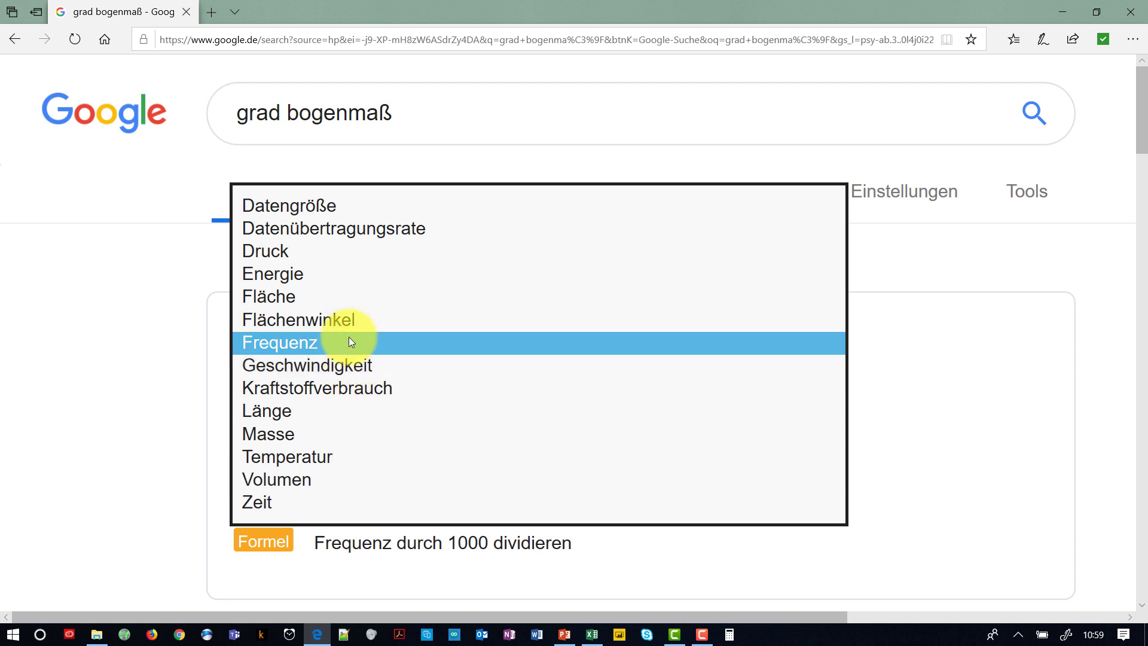
left_click(350, 320)
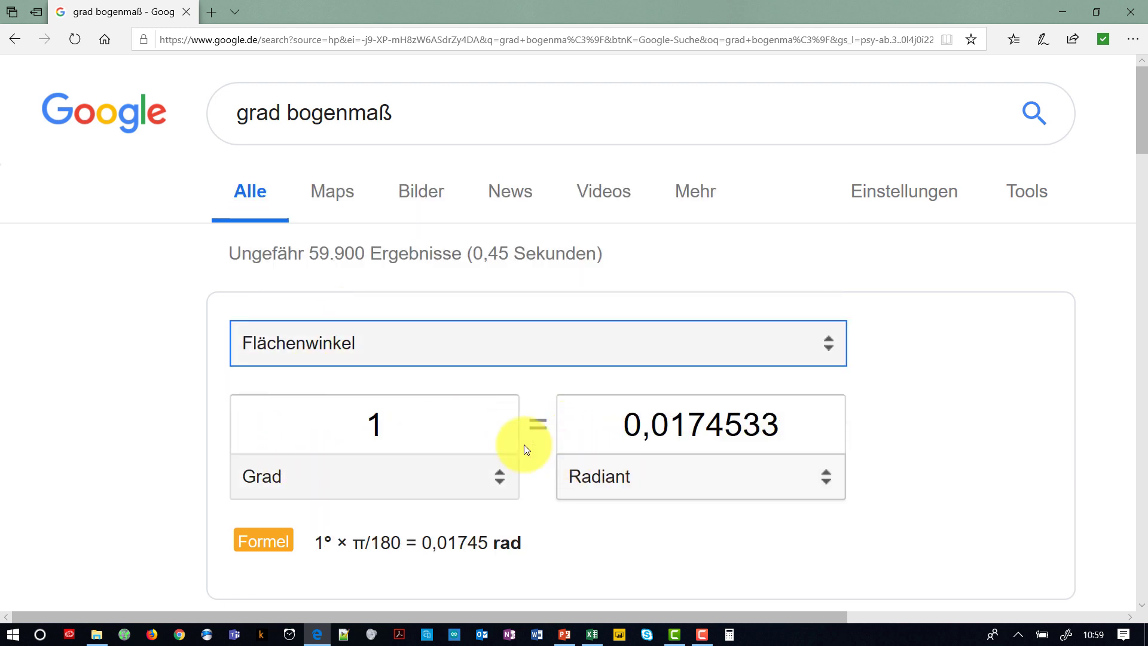
double_click(346, 421)
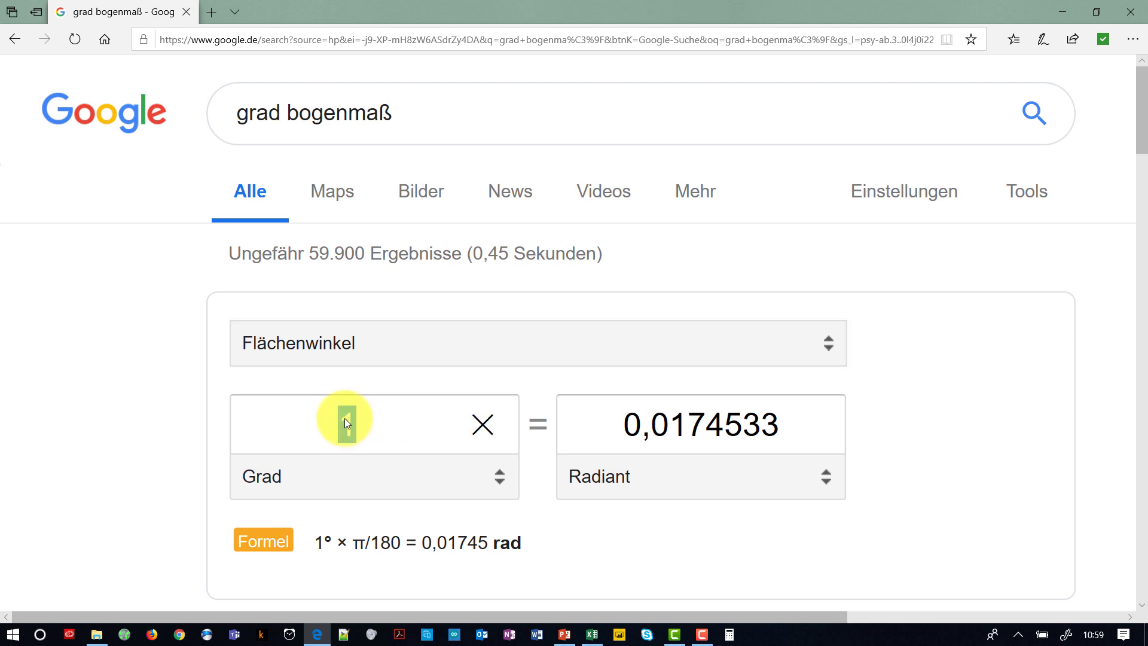
type("180")
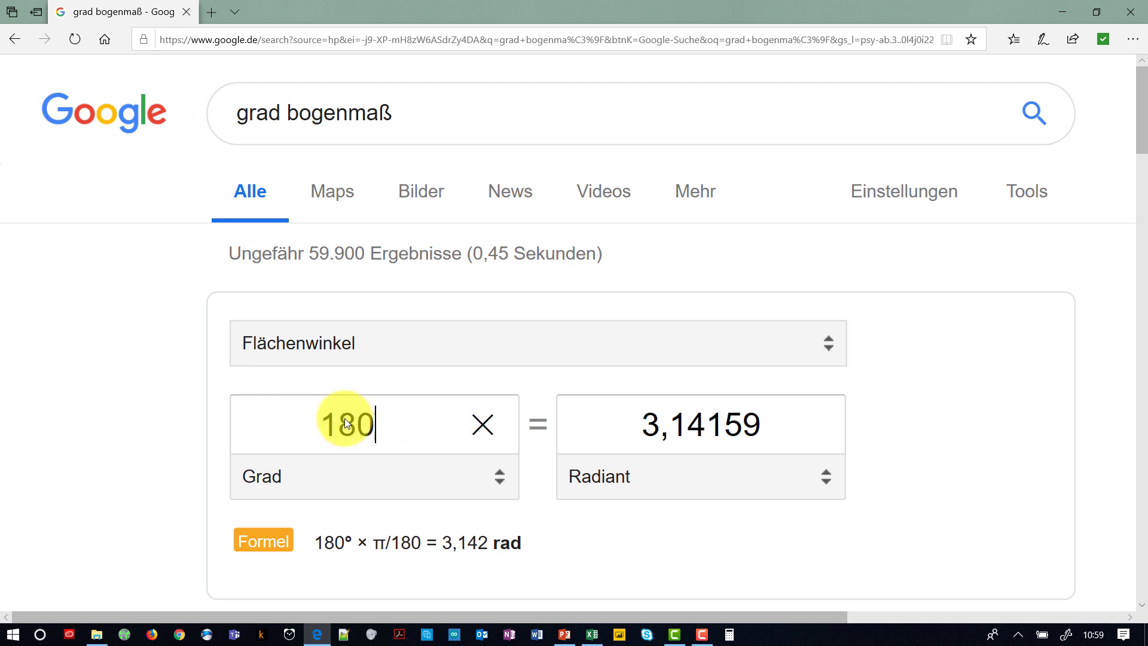